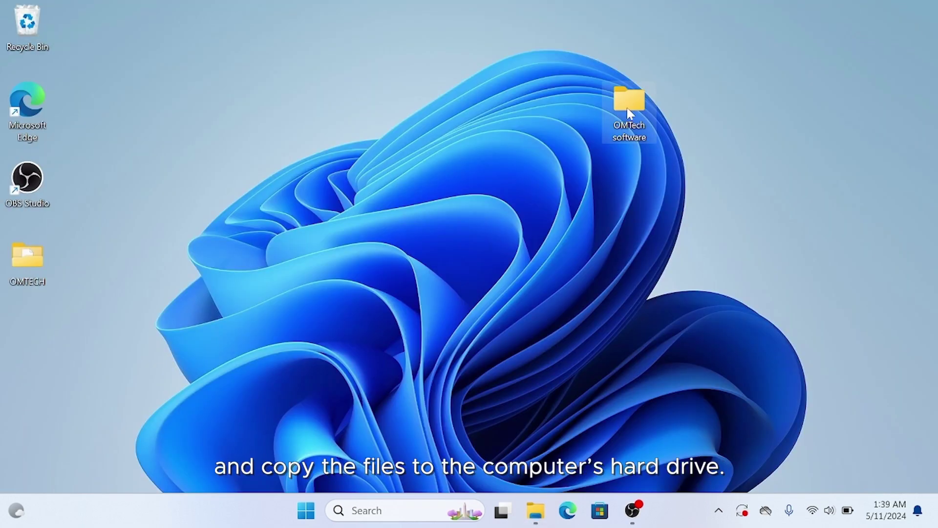
Paste the laser software into OMTech software and run RDWorksV8Setup as administrator
double_click(629, 114)
key(ctrl+v)
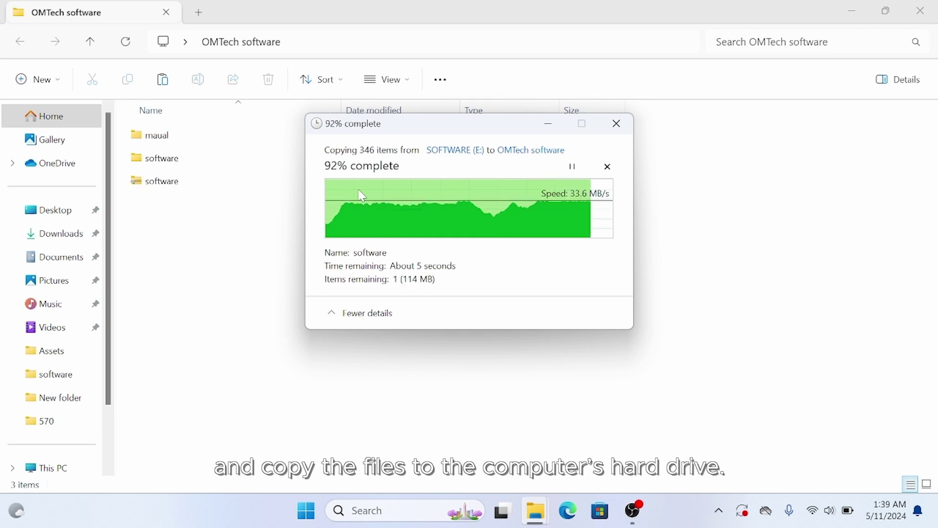
double_click(186, 166)
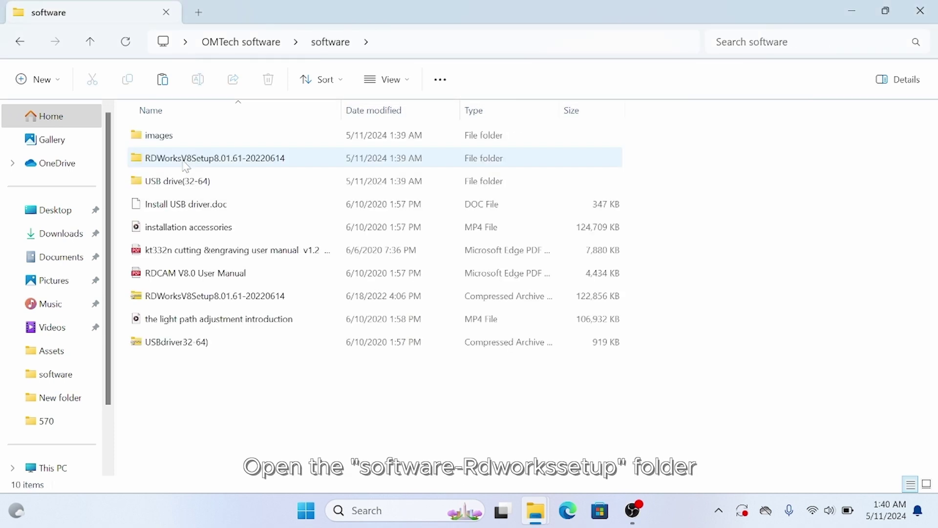
double_click(185, 164)
click(253, 140)
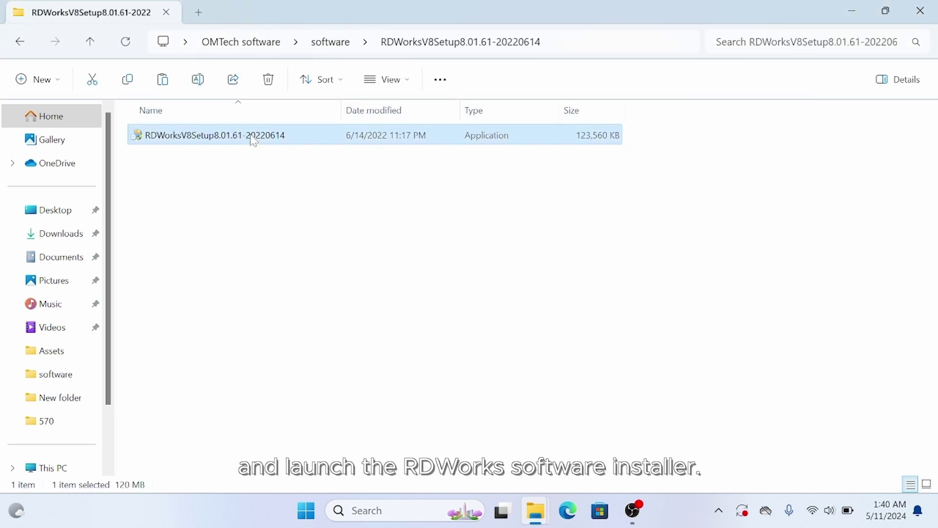
right_click(254, 140)
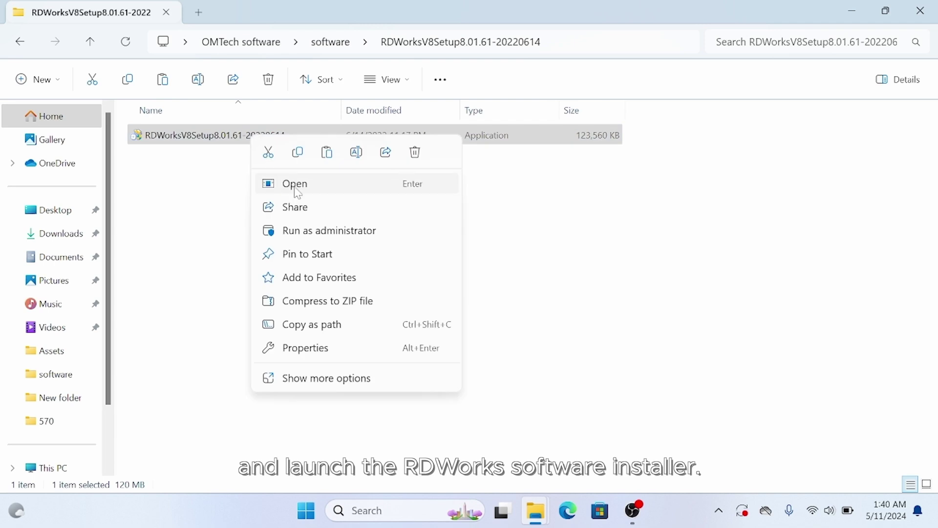
click(320, 232)
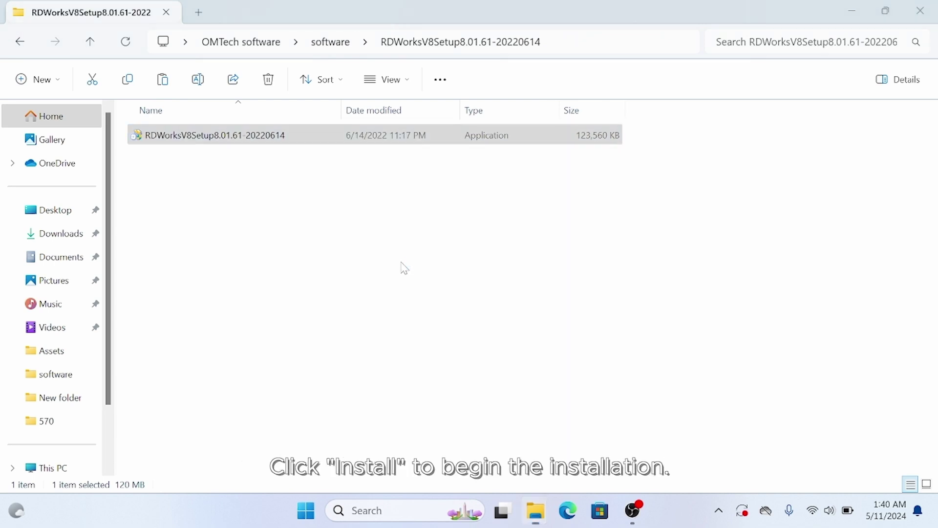
Install RDWorksV8 plus the controller USB driver, acknowledge both messages, and exit setup
click(549, 388)
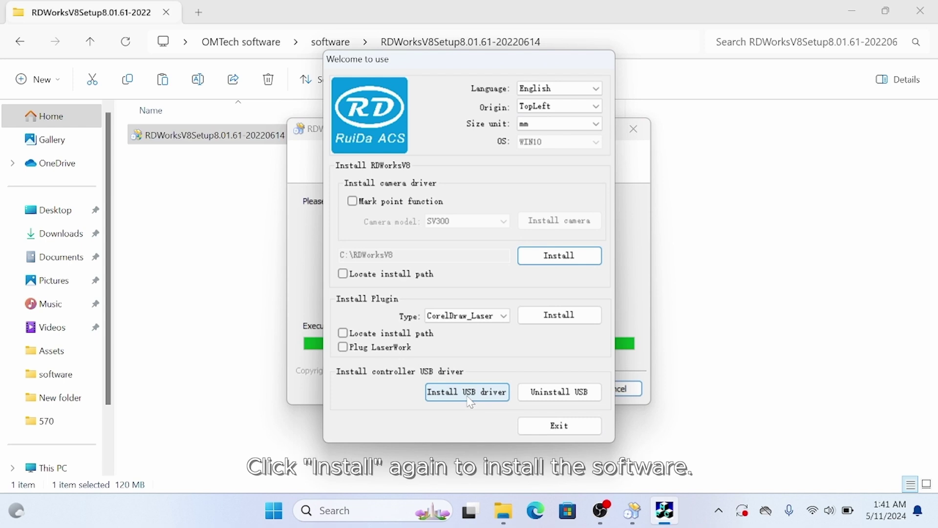
click(470, 396)
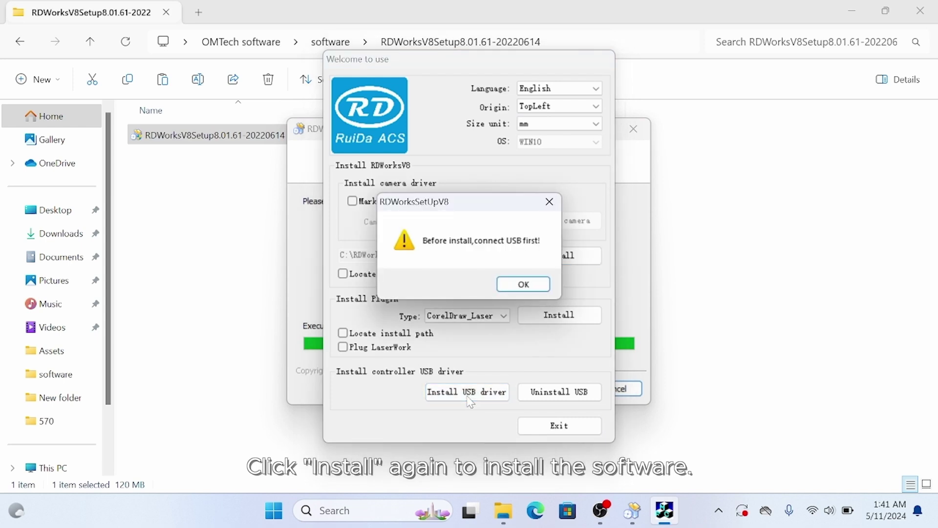
click(530, 289)
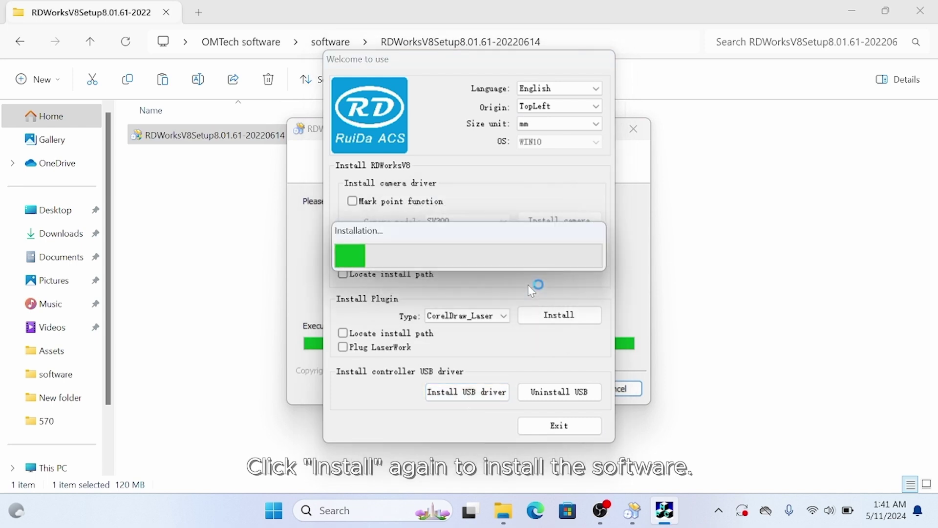
click(548, 281)
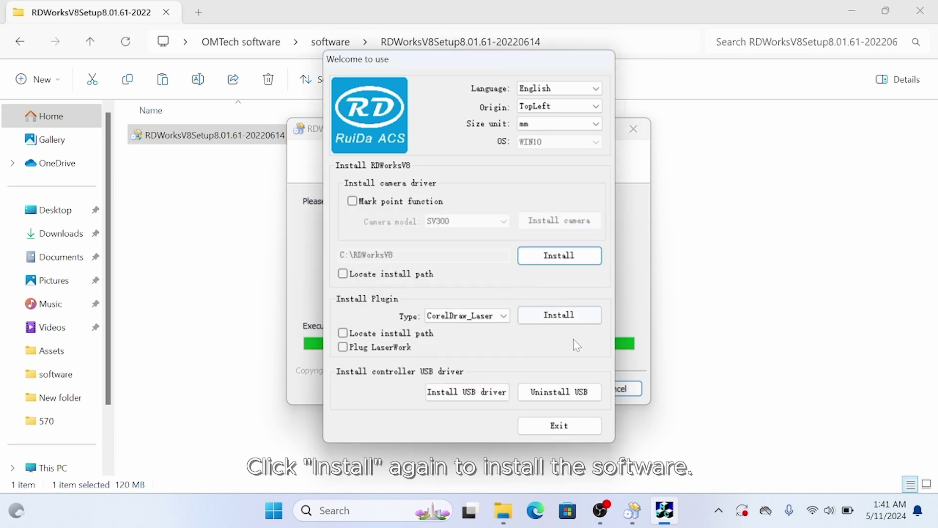
click(560, 426)
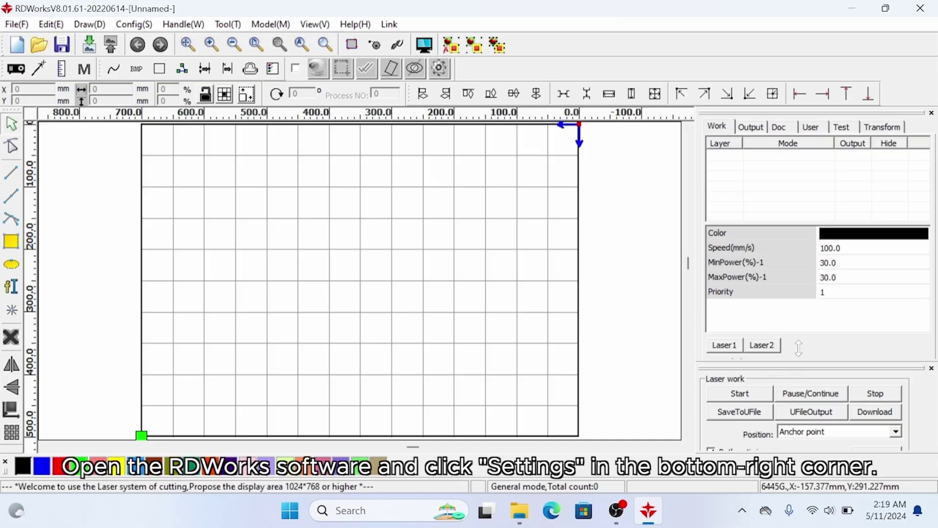
Expand the right-hand panel in RDWorks to reveal the Device connection options
drag(807, 369, 807, 288)
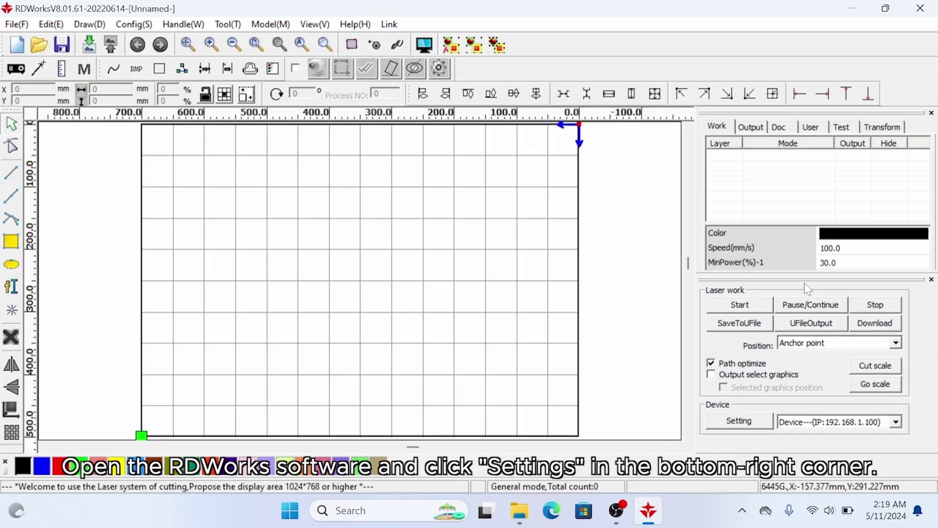
Pass the USB:Auto port test and make USB:Auto the active device instead of IP
click(739, 425)
double_click(422, 163)
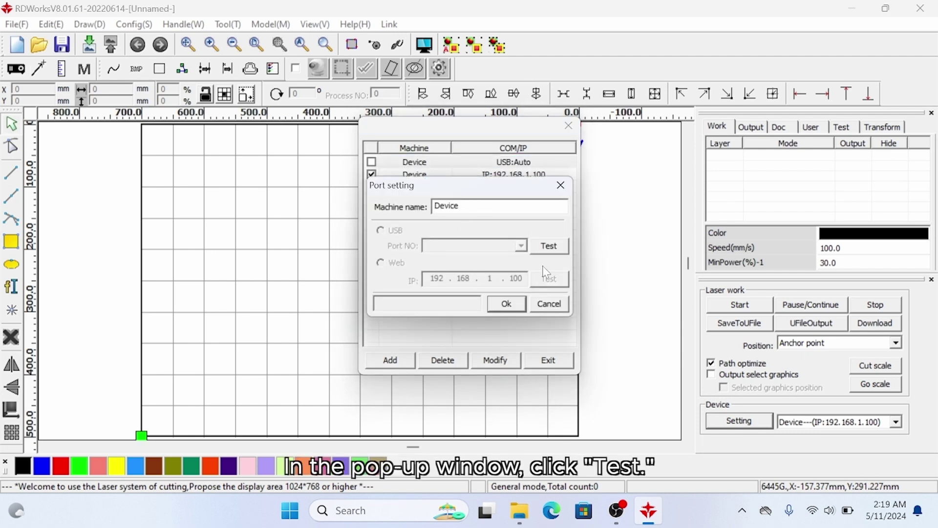
click(548, 248)
click(503, 289)
click(512, 306)
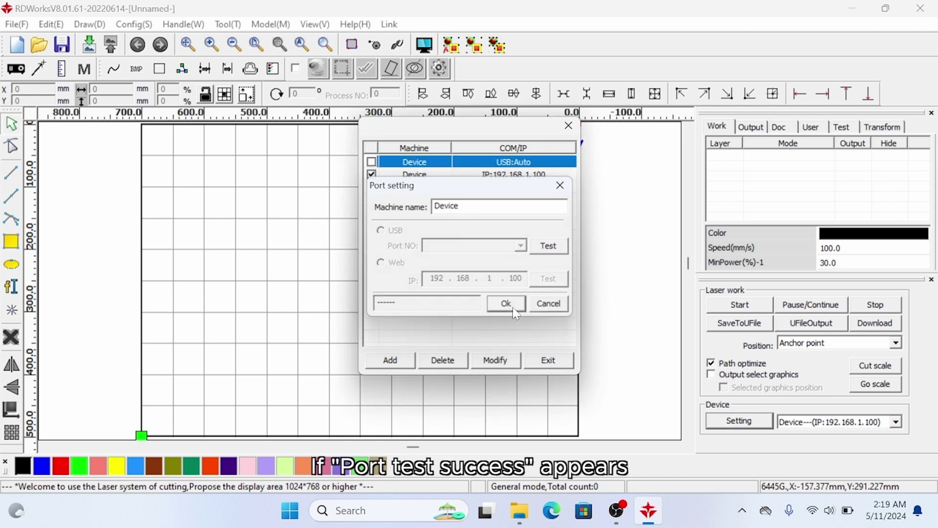
click(371, 163)
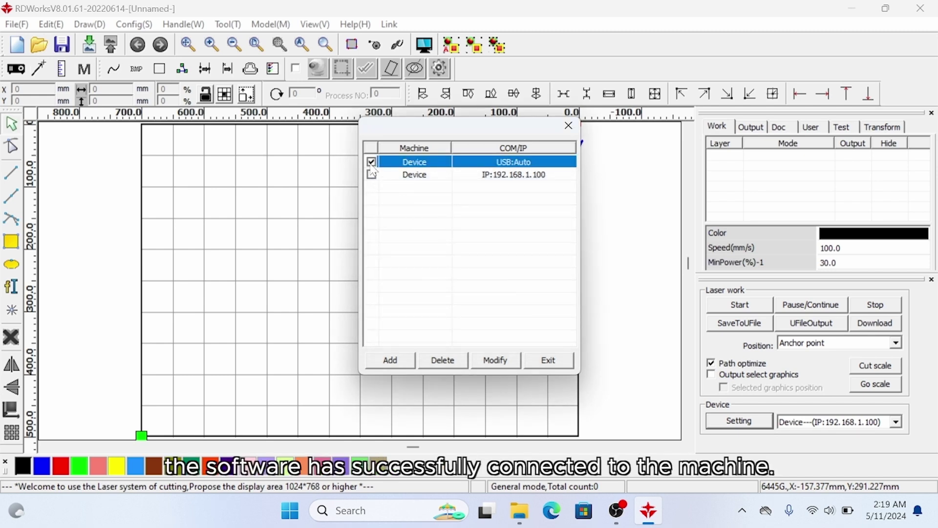
click(548, 363)
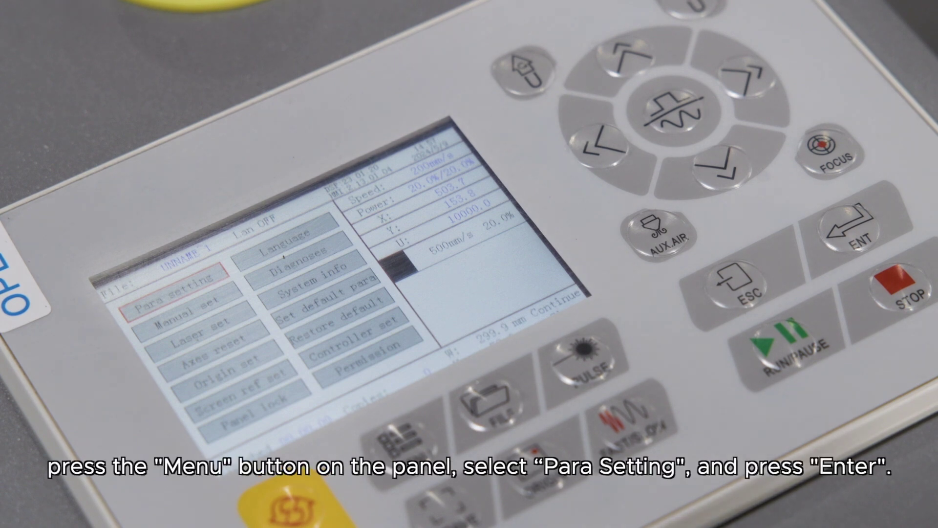
Go to Para setting > IP config on the laser panel to show 192.168.1.100
key(Return)
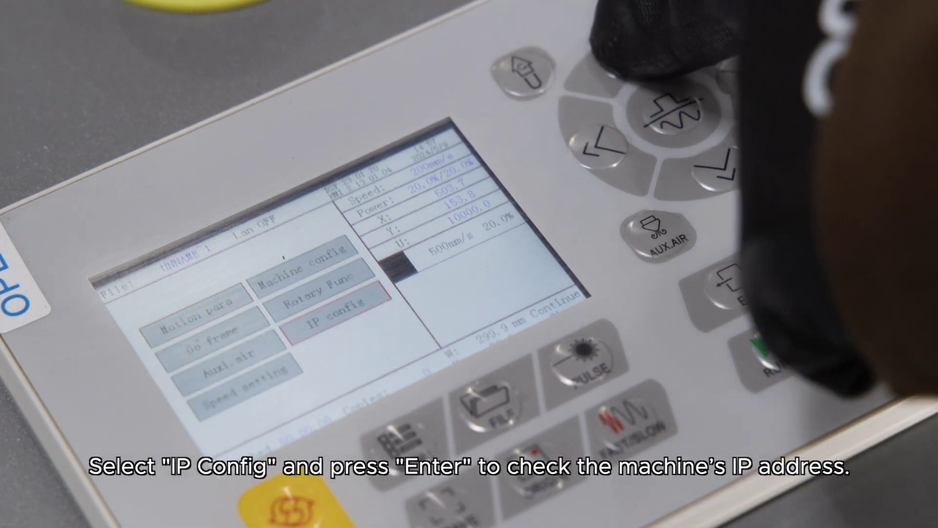
key(Up)
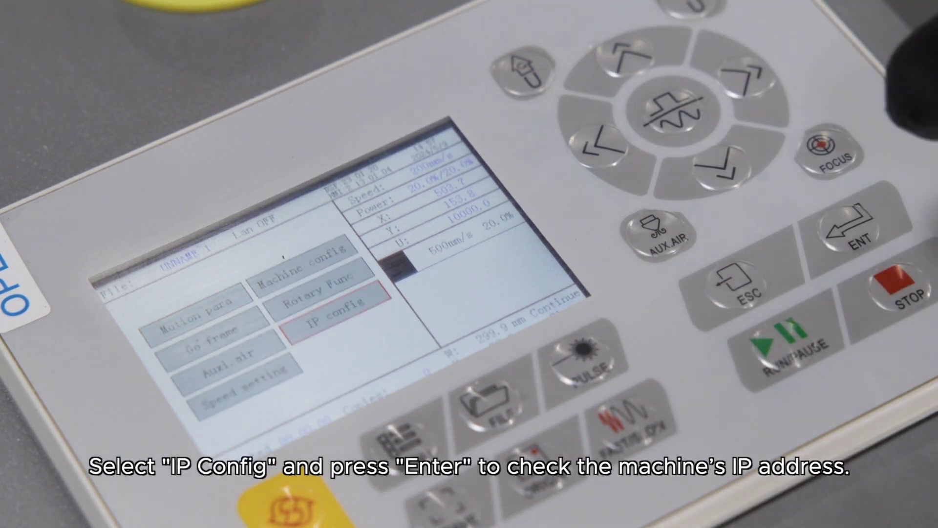
key(Return)
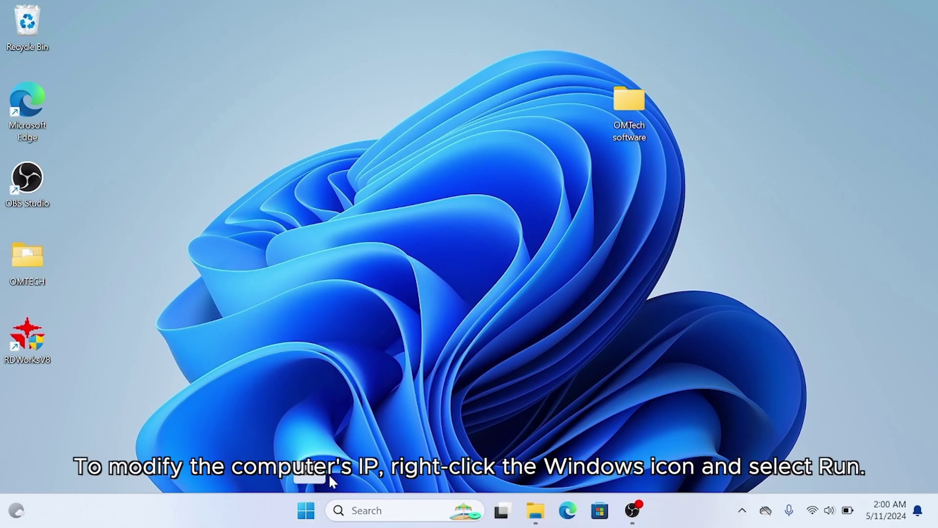
Launch Control Panel by running the 'control' command
right_click(307, 513)
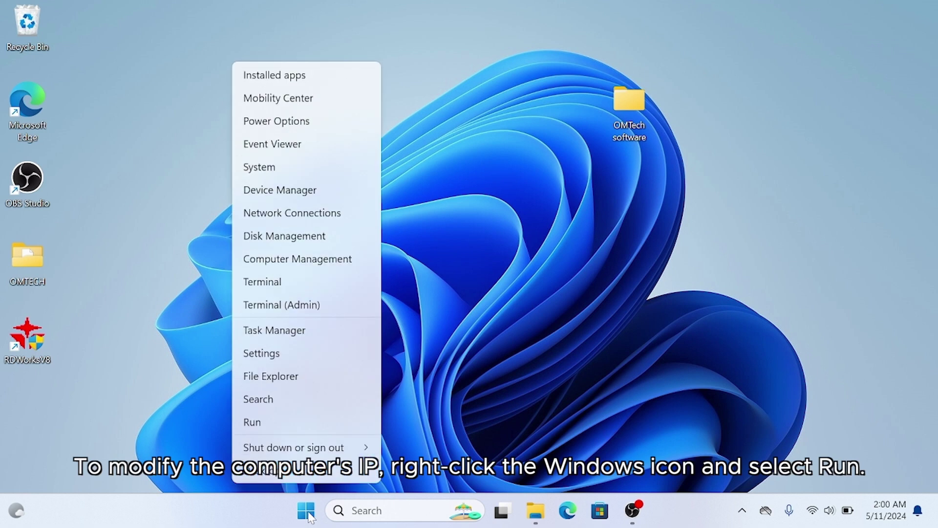
click(271, 421)
text(c)
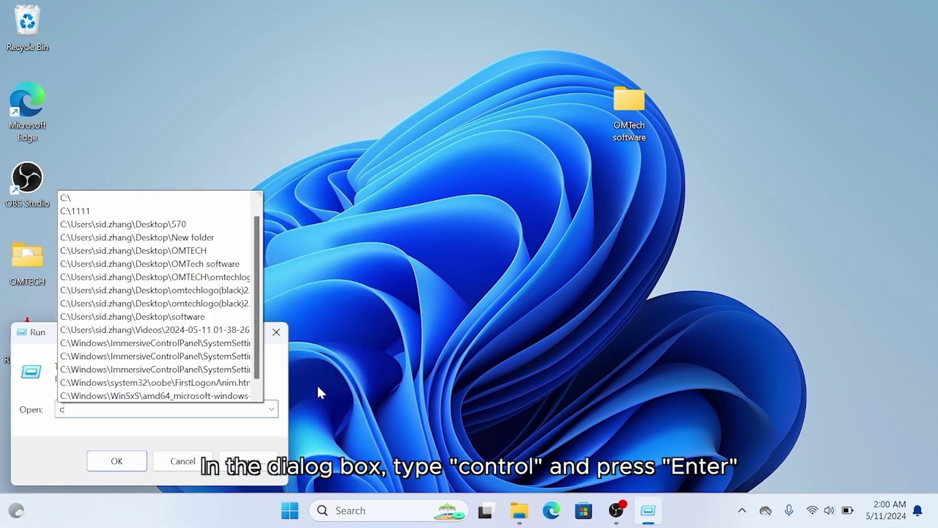
text(ontrol)
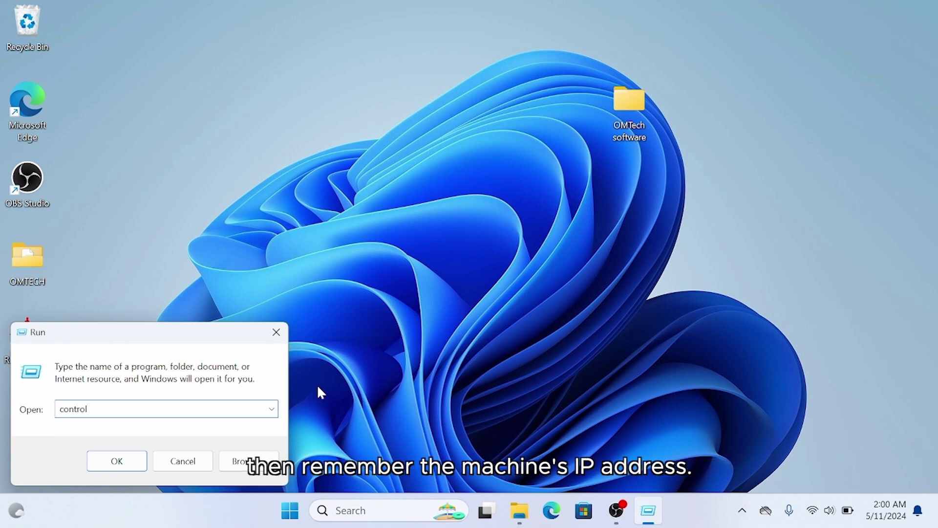
key(Return)
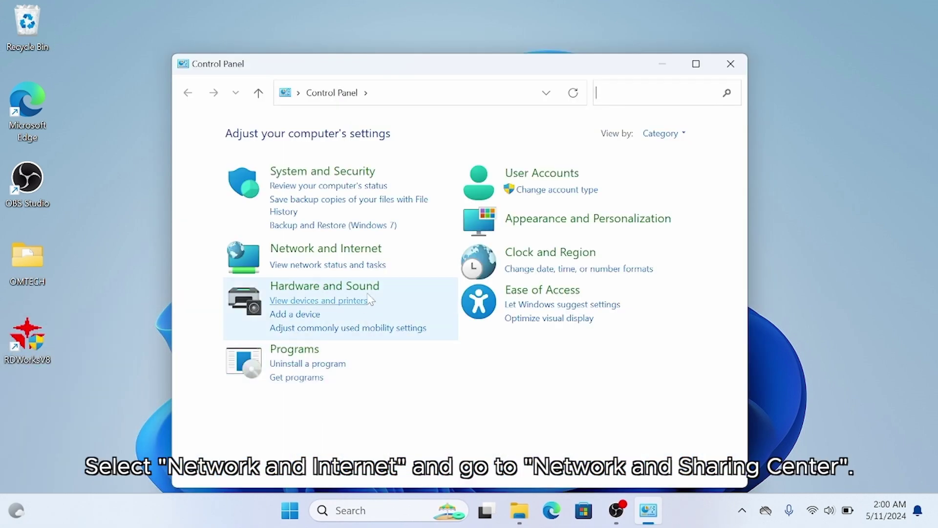
Go through Network and Sharing Center to the network adapter settings
click(372, 250)
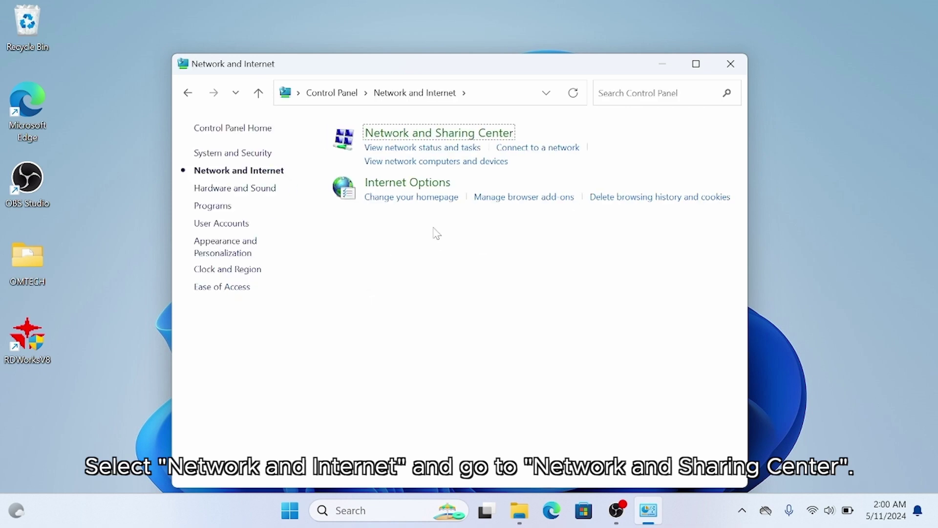
click(450, 133)
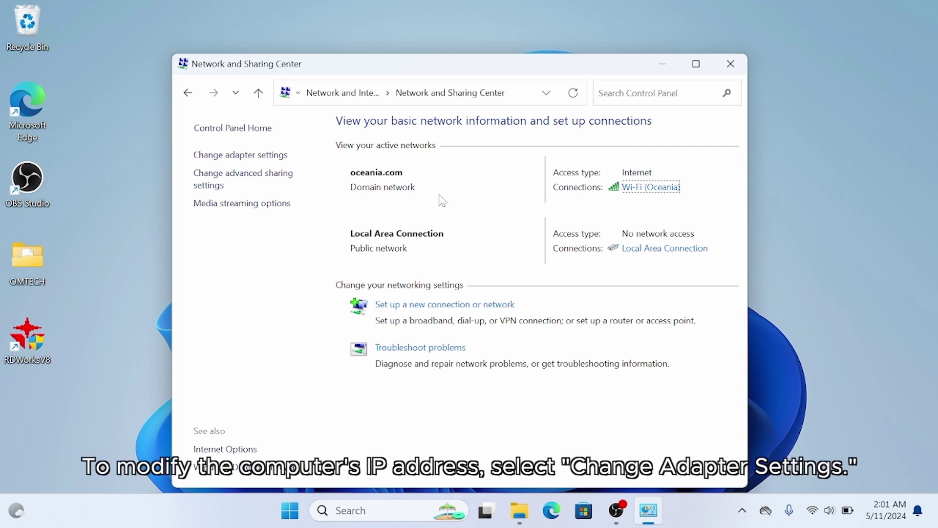
click(274, 161)
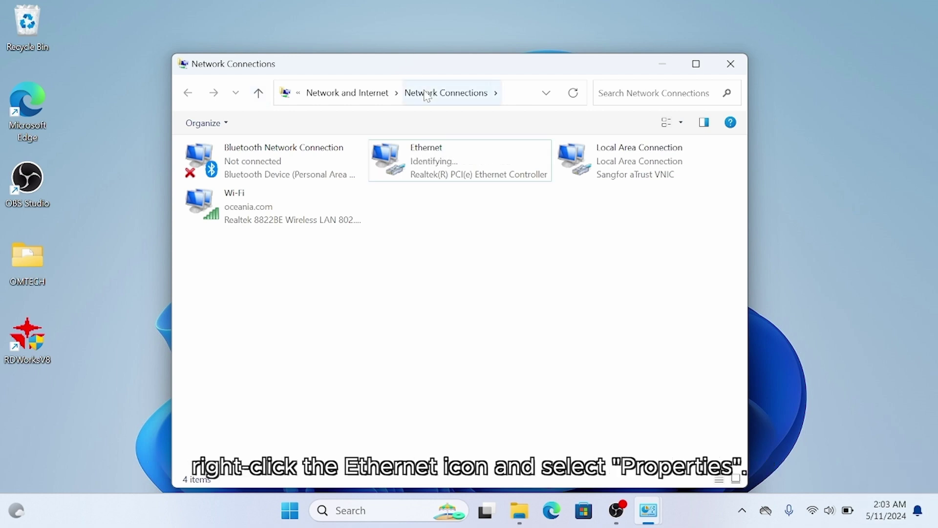
Give Ethernet IPv4 the static address 192.168.1.80, mask 255.255.255.0, and close the windows
right_click(421, 158)
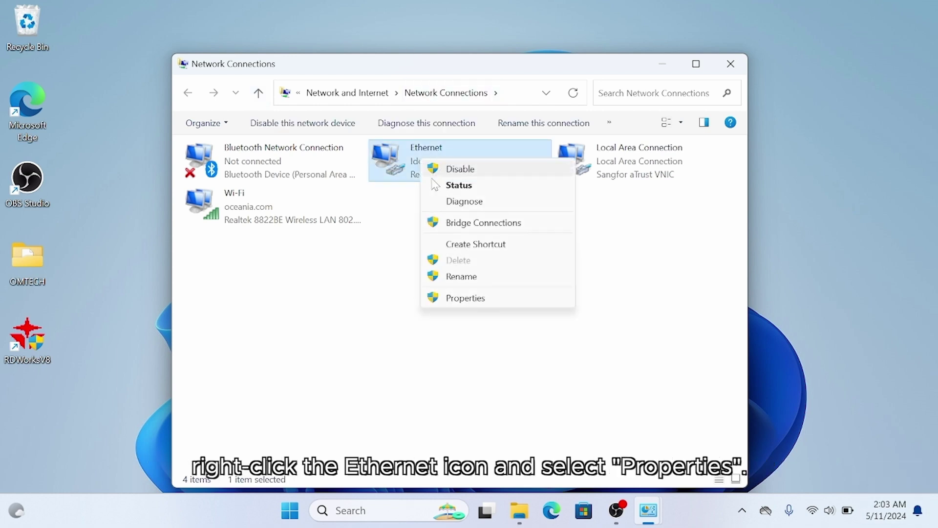
click(465, 298)
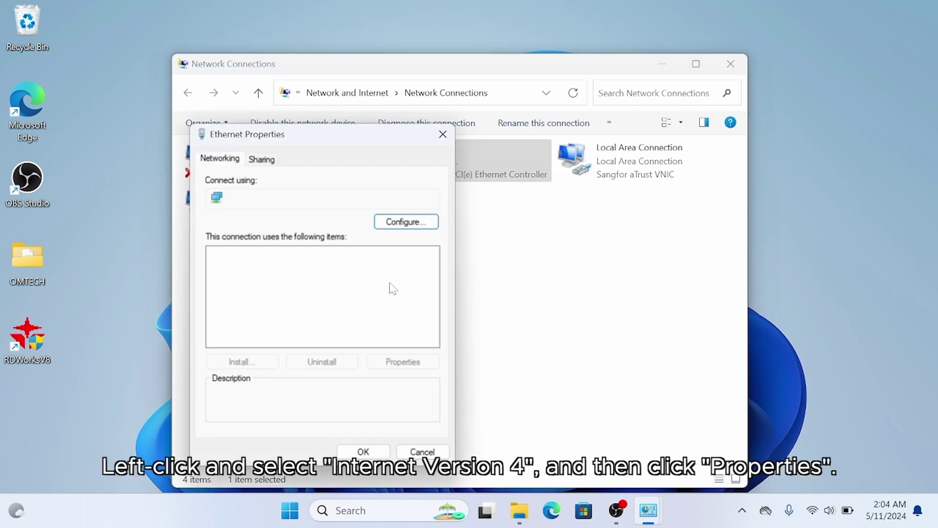
click(320, 292)
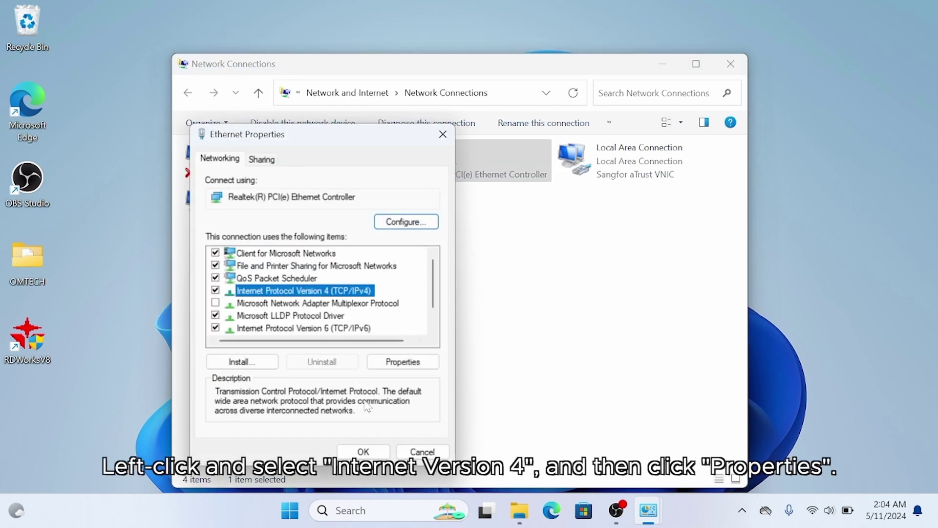
click(398, 363)
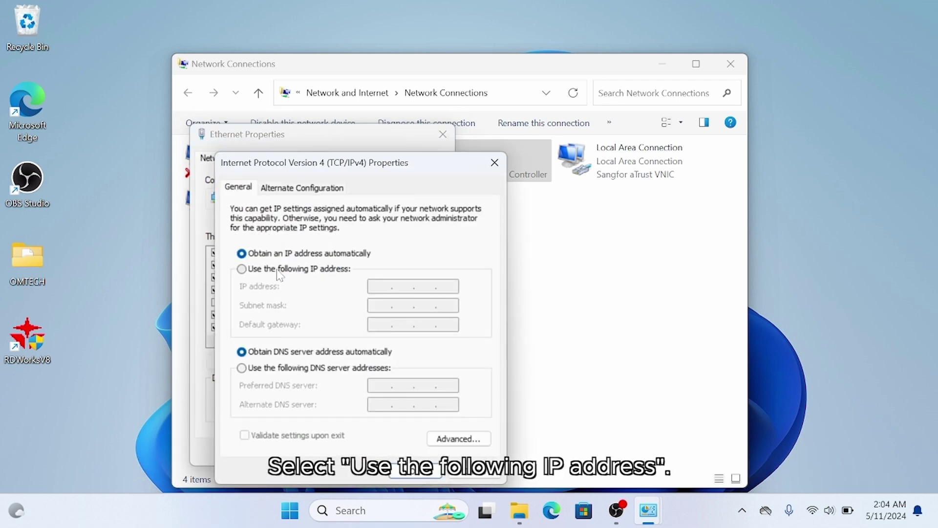
click(277, 269)
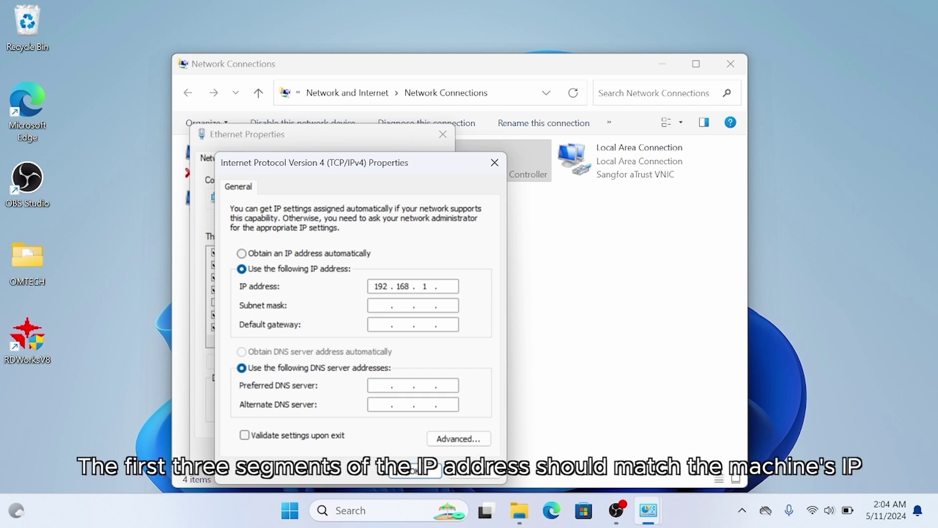
text(0)
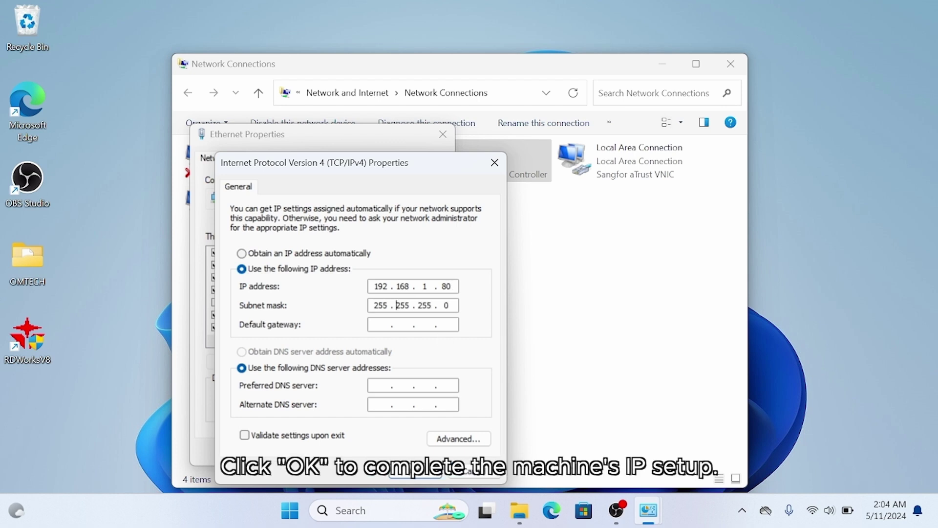
click(419, 475)
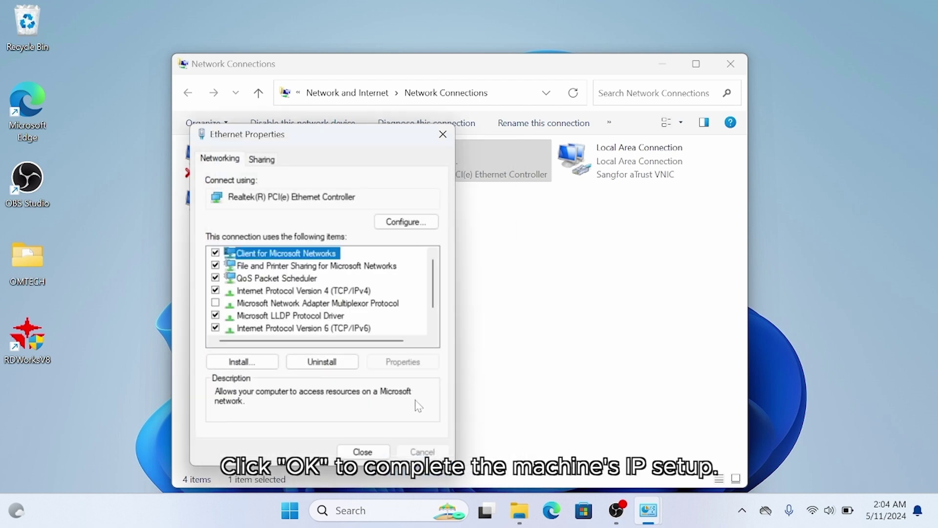
click(364, 453)
click(730, 65)
click(729, 65)
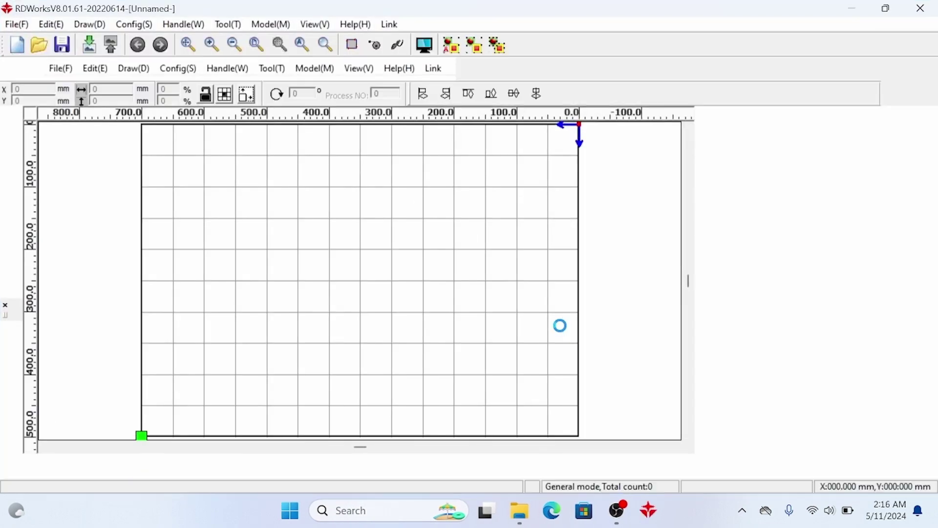
Add a Web device at IP 192.168.1.100, pass its port test, and make it active
drag(797, 361, 797, 265)
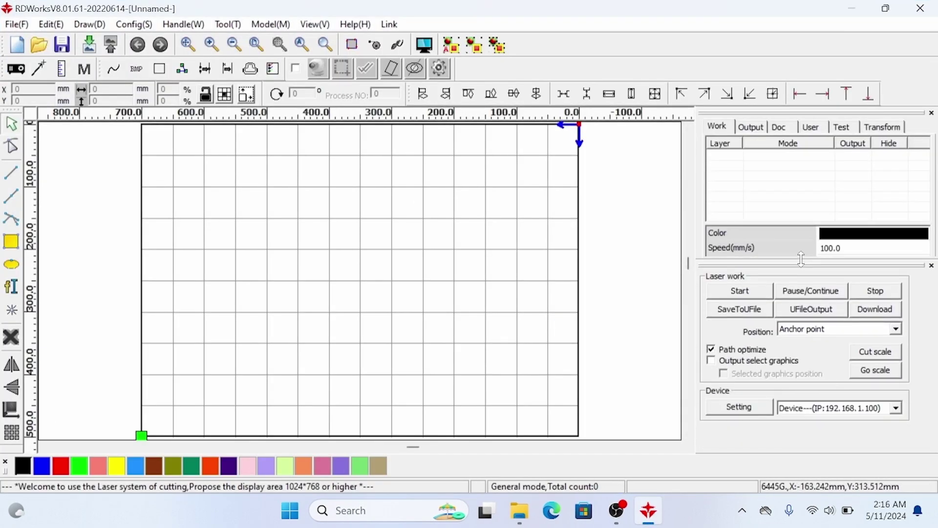
click(739, 406)
click(389, 360)
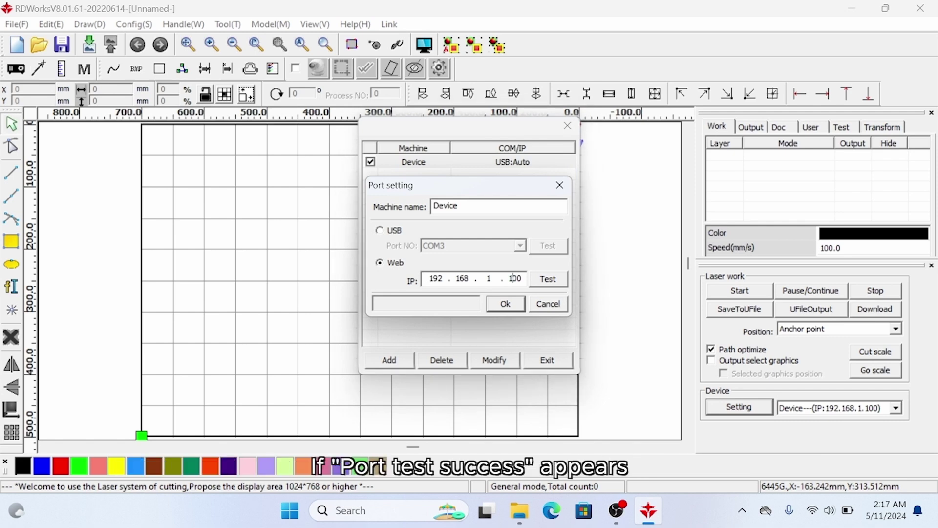
click(547, 279)
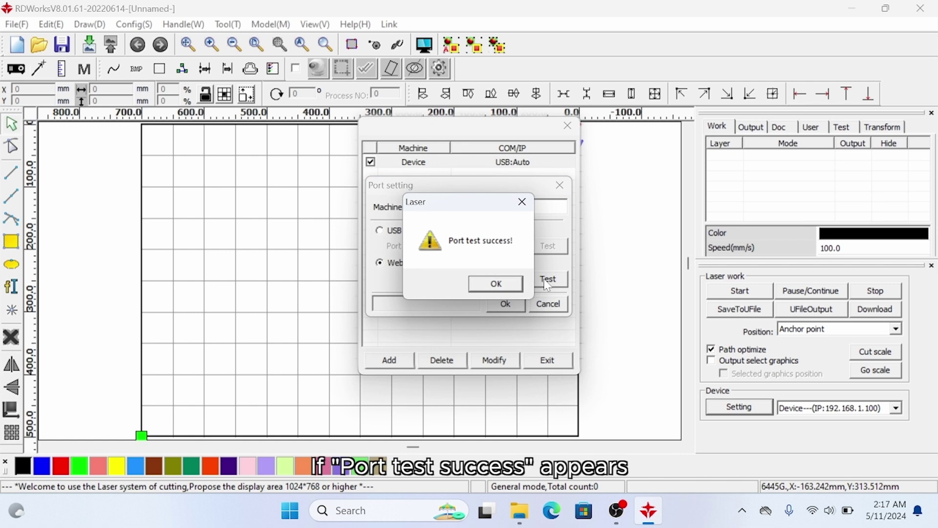
click(492, 282)
click(506, 303)
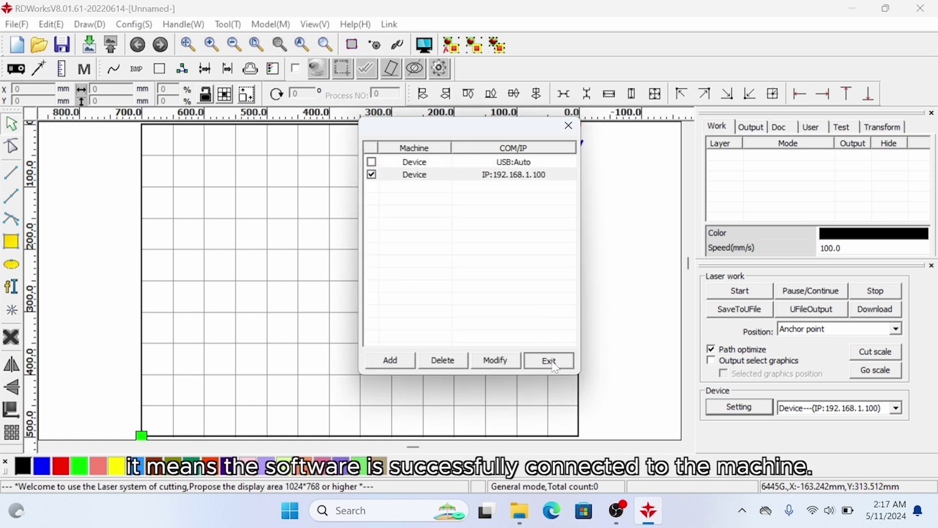
click(547, 359)
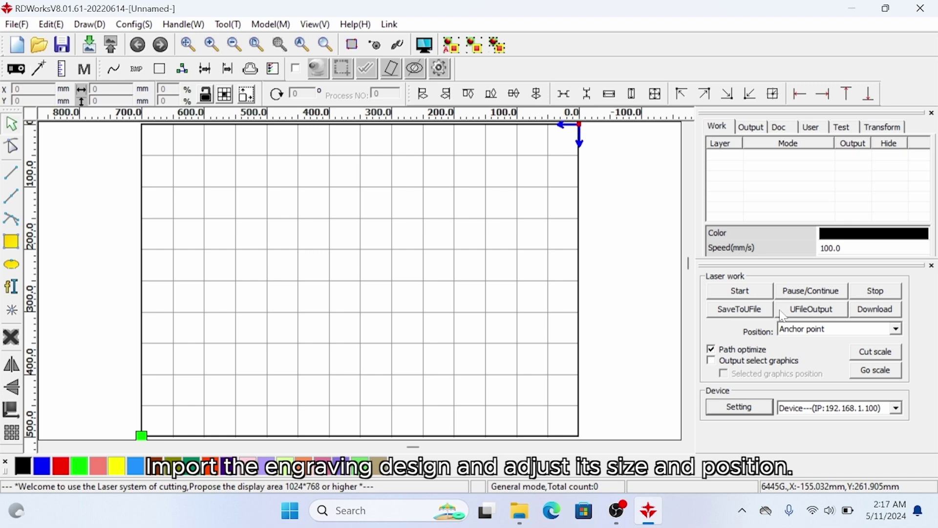
Open the Import file dialog with Ctrl+I
key(ctrl+i)
Import omtechlogo(black)2 and scale it to 300 mm wide
click(316, 294)
click(740, 407)
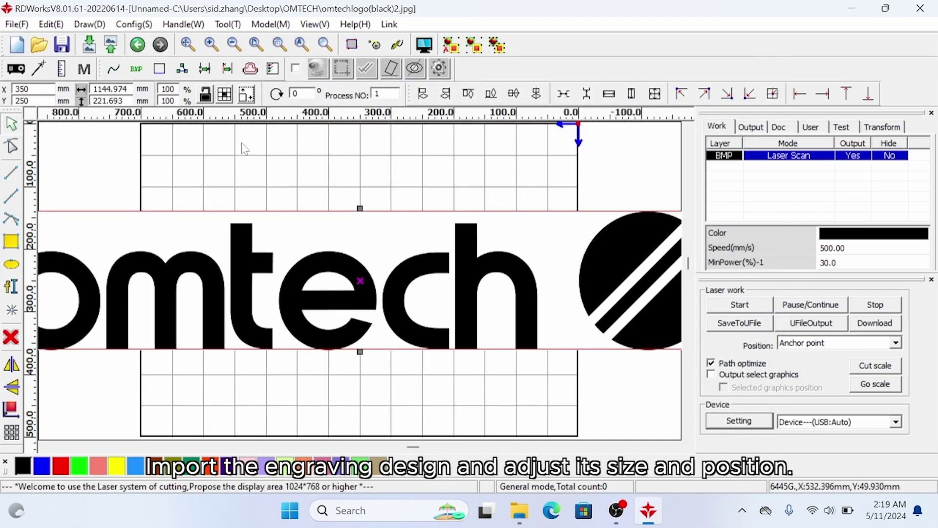
text(300)
key(Return)
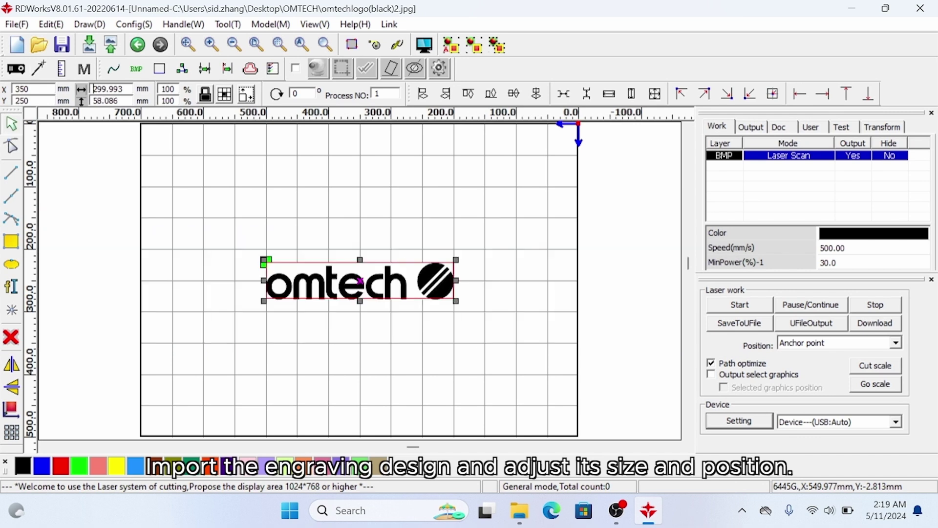
Set the layer to 300 mm/s with 20% minimum power, frame at speed 200, and start engraving
double_click(807, 157)
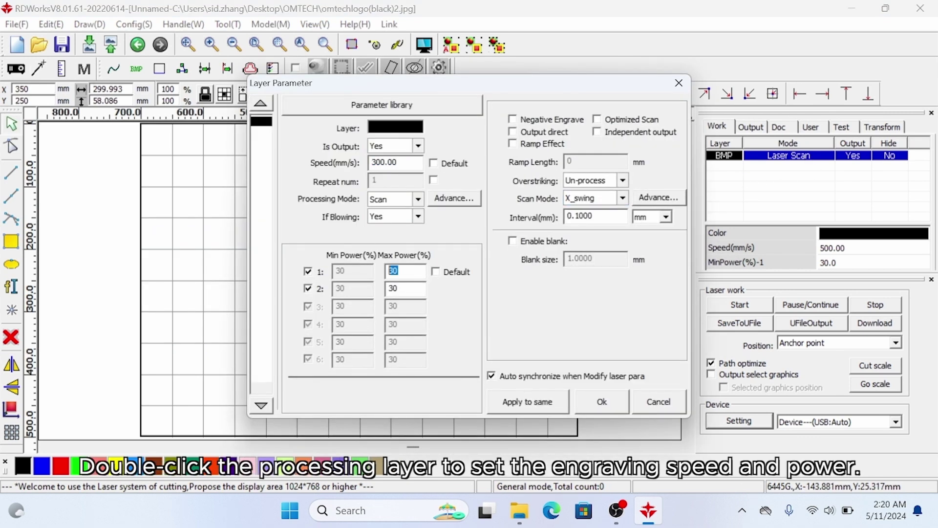
click(602, 401)
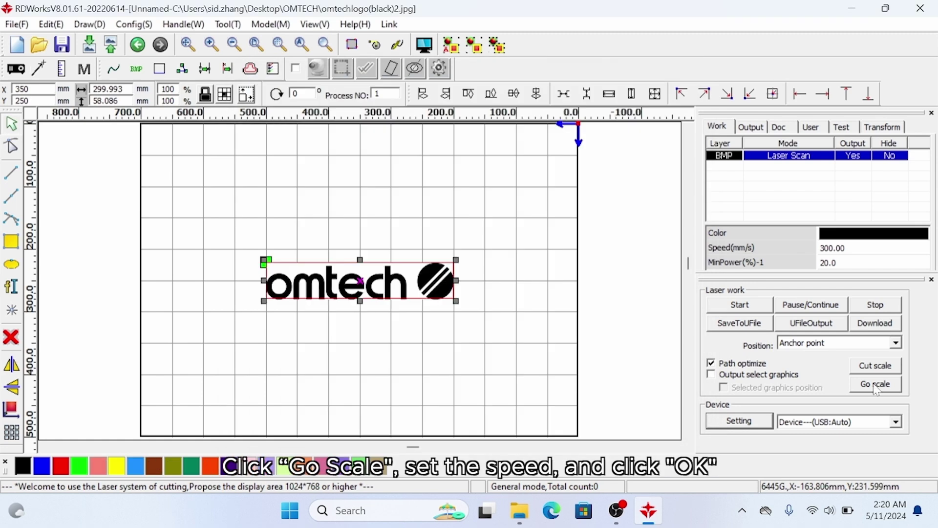
click(875, 384)
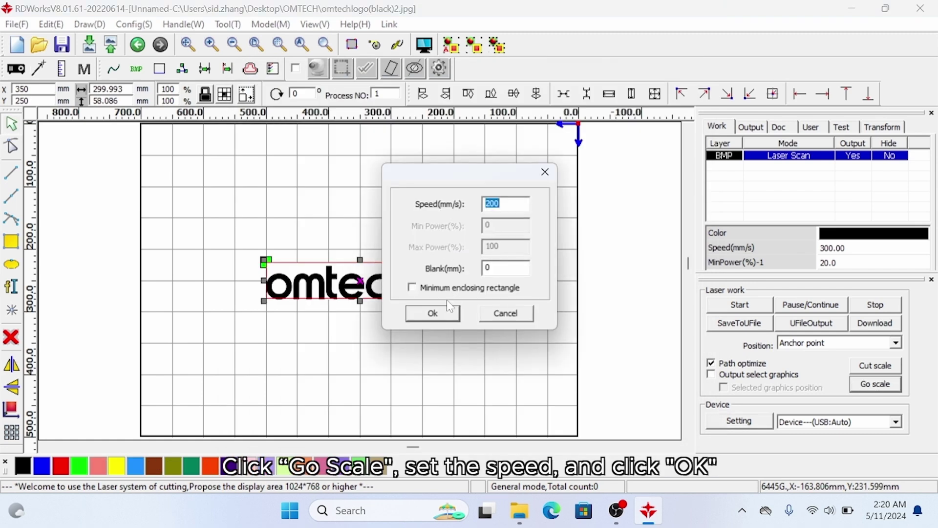
click(442, 315)
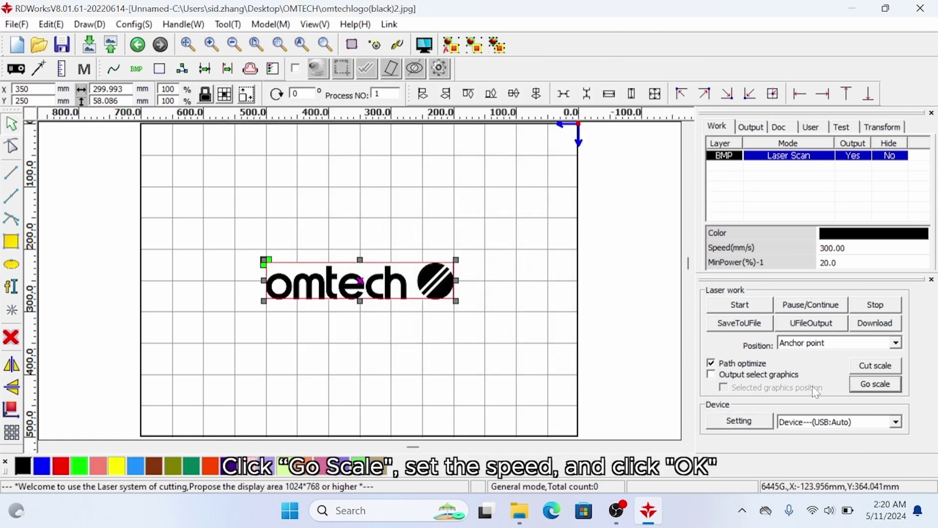
click(755, 310)
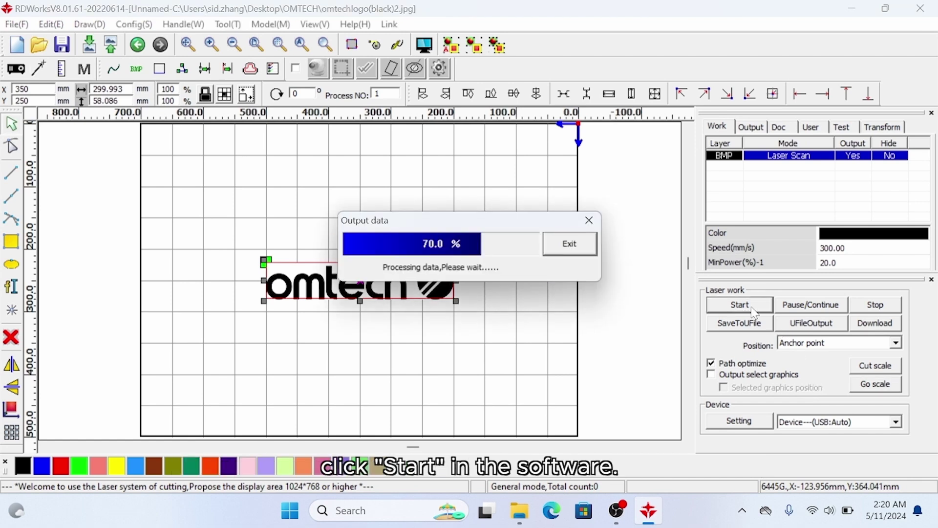